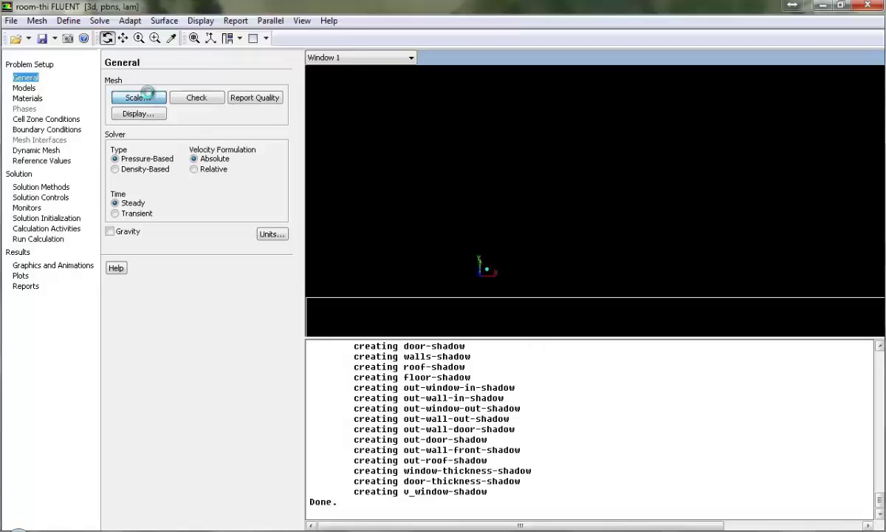
Step: Review the domain extents in the Scale dialog without scaling, then run a mesh check
{"action": "left_click", "coordinate": [140, 96]}
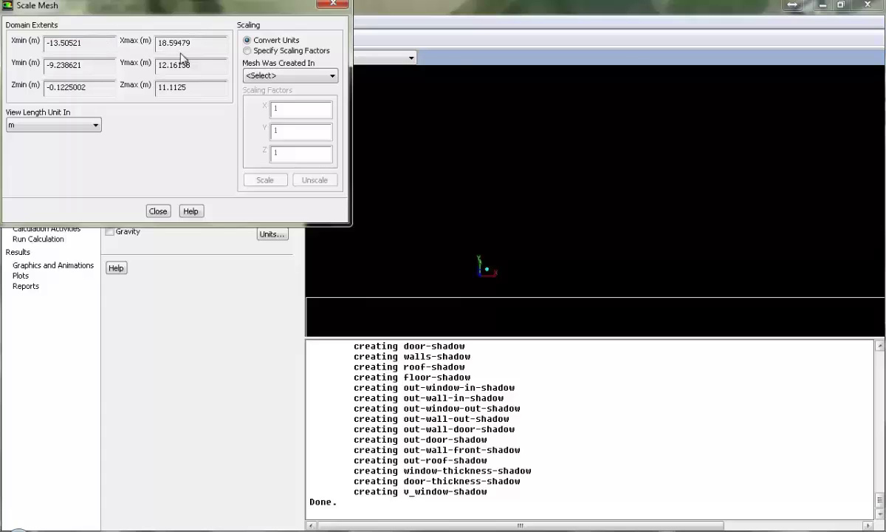
{"action": "left_click", "coordinate": [158, 211]}
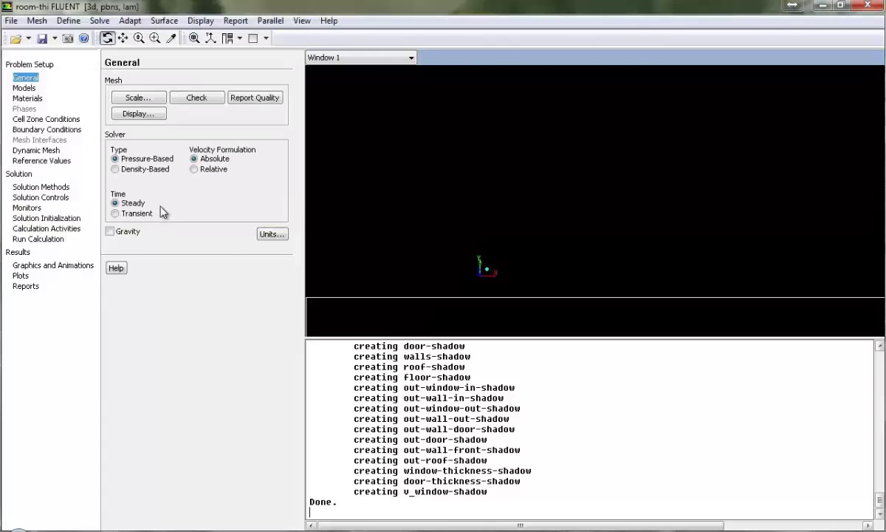
{"action": "left_click", "coordinate": [183, 104]}
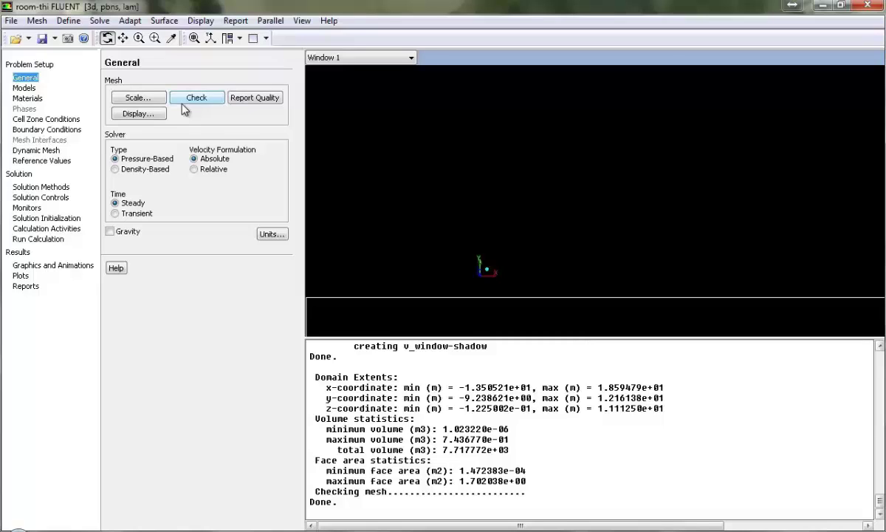
Step: Display the room mesh, zoom and orbit to view the house, then restore the full layout
{"action": "left_click", "coordinate": [145, 113]}
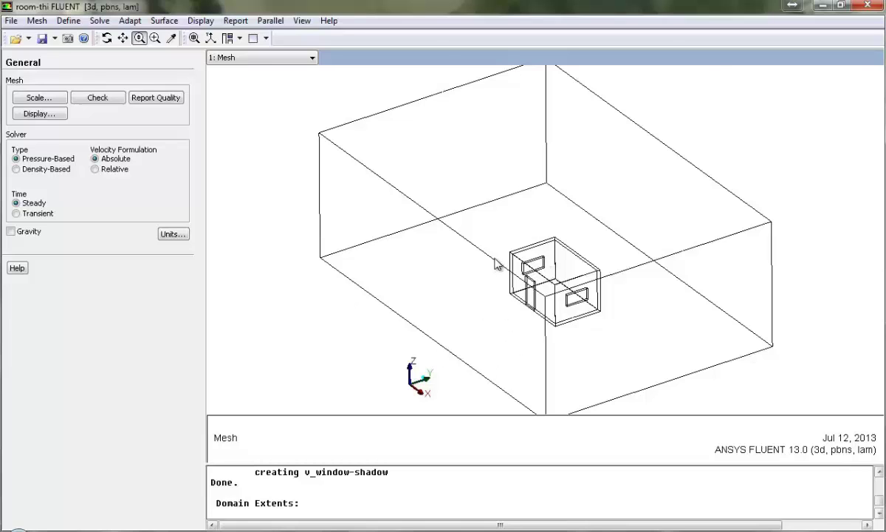
{"action": "scroll", "coordinate": [533, 284], "scroll_direction": "up", "scroll_amount": 3}
{"action": "left_click", "coordinate": [107, 37]}
{"action": "left_click_drag", "start_coordinate": [589, 280], "coordinate": [686, 289]}
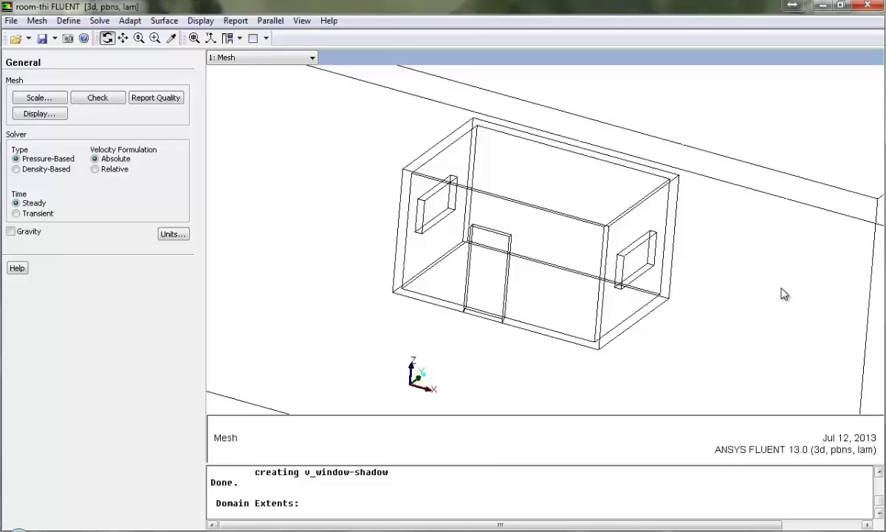
{"action": "left_click", "coordinate": [239, 39]}
{"action": "left_click", "coordinate": [234, 73]}
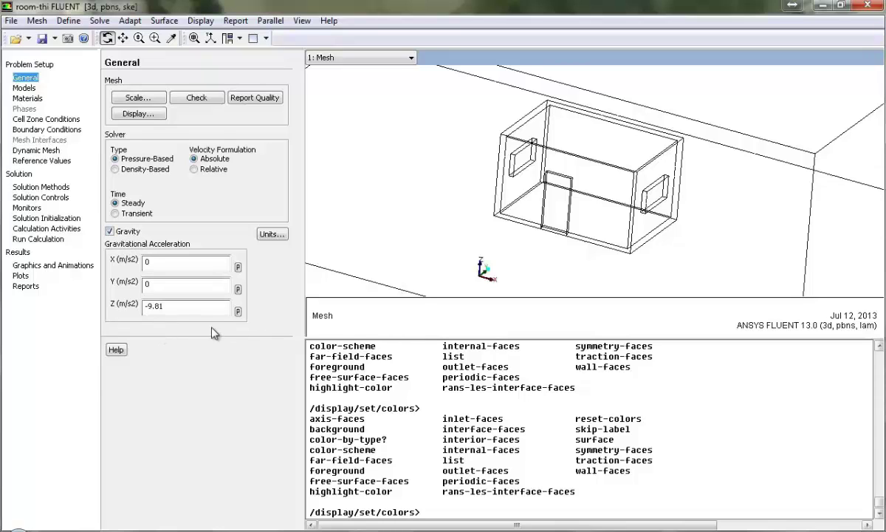
Step: Set the Radiation model to Solar Ray Tracing with solar-calculator irradiation
{"action": "left_click", "coordinate": [32, 90]}
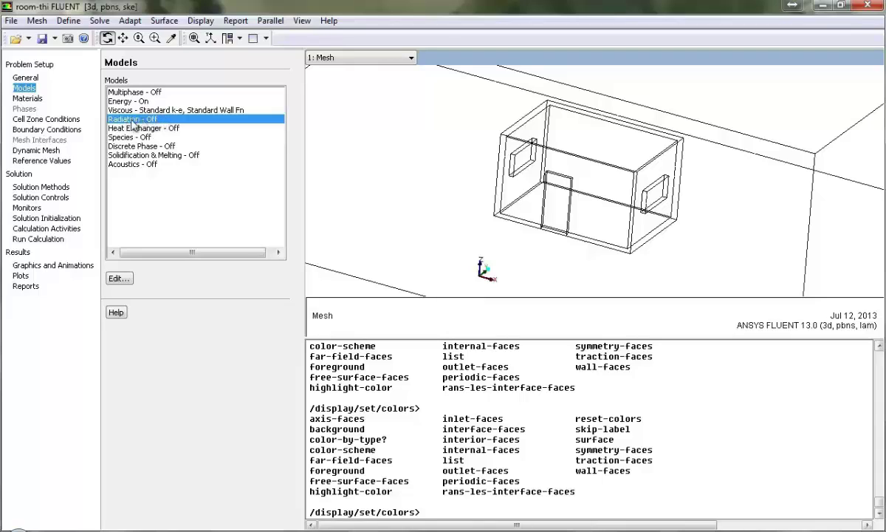
{"action": "left_click", "coordinate": [120, 280]}
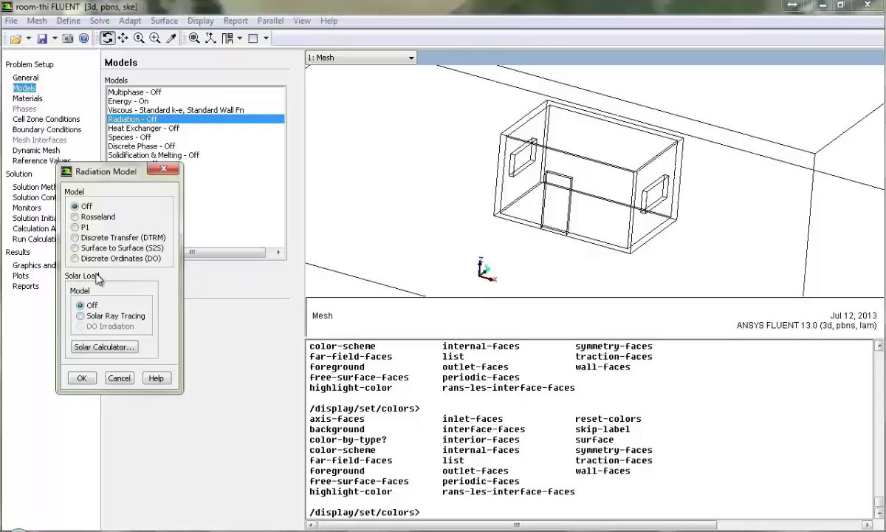
{"action": "left_click", "coordinate": [81, 316]}
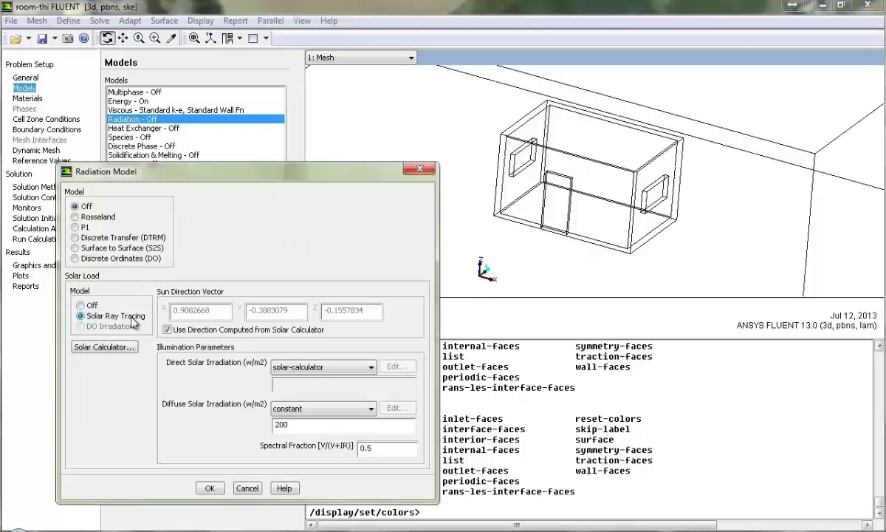
{"action": "left_click_drag", "start_coordinate": [204, 170], "coordinate": [232, 89]}
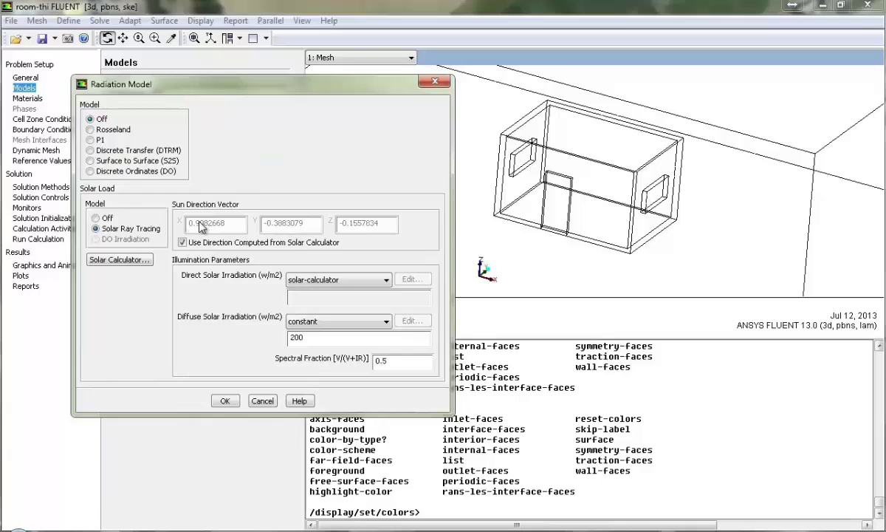
{"action": "left_click", "coordinate": [225, 401]}
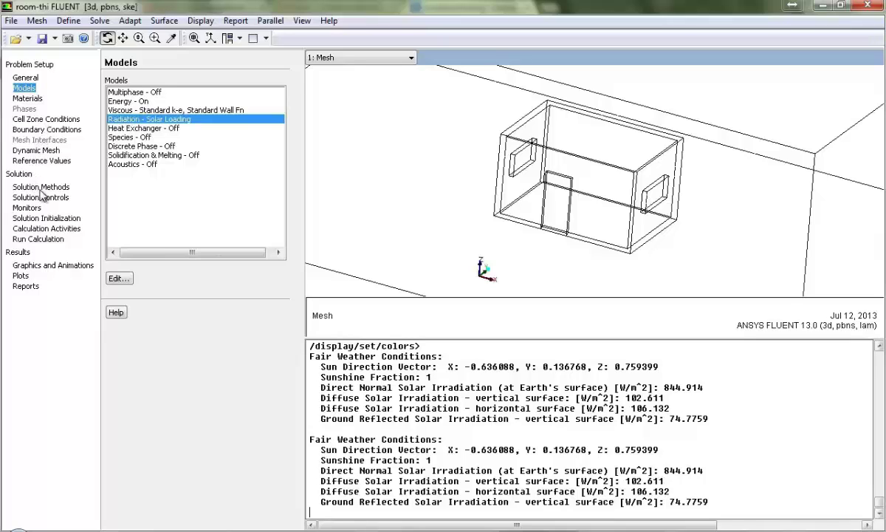
Step: Initialize the solution computed from all-zones and review the solar loading console output
{"action": "left_click", "coordinate": [33, 219]}
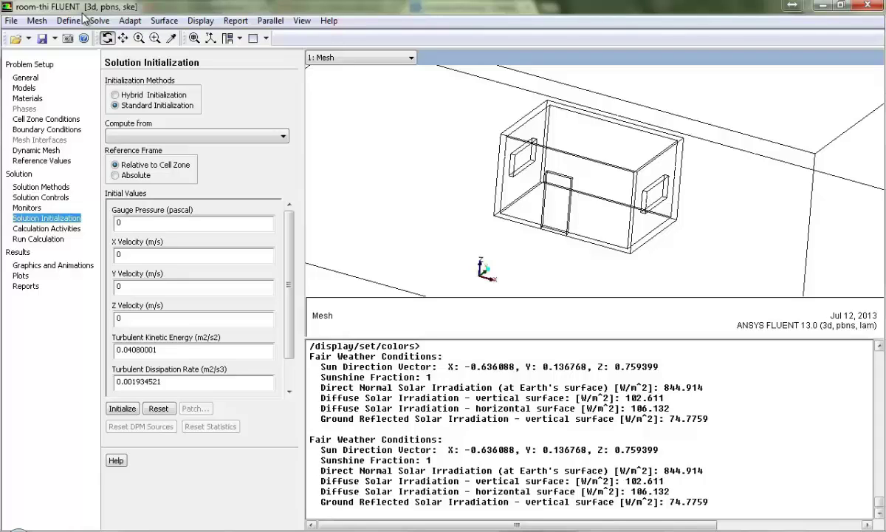
{"action": "left_click", "coordinate": [281, 140]}
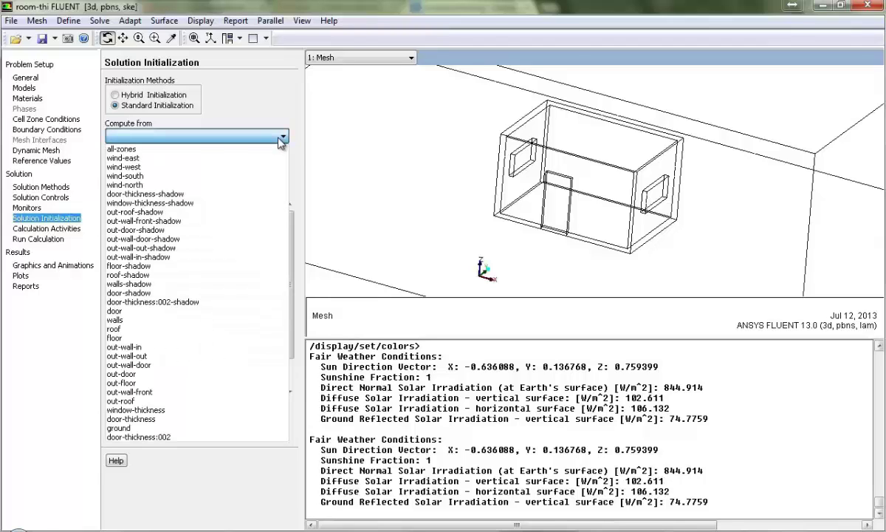
{"action": "left_click", "coordinate": [124, 148]}
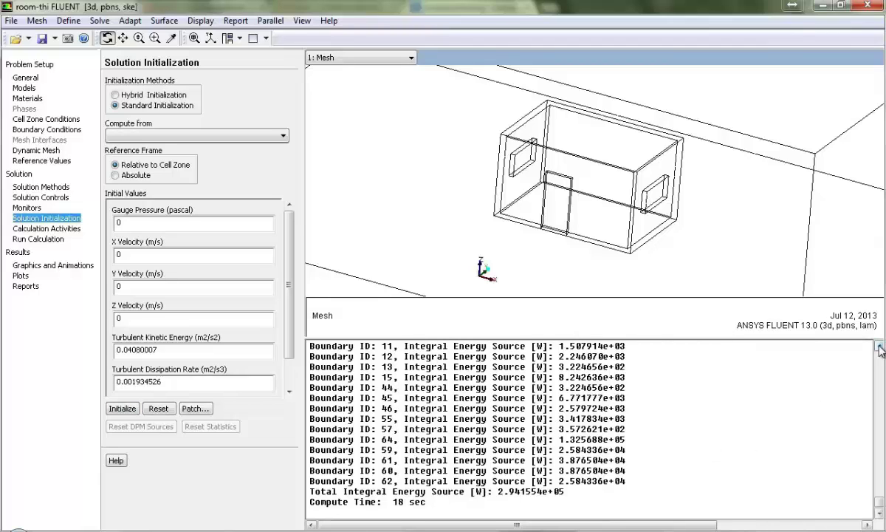
{"action": "scroll", "coordinate": [635, 367], "scroll_direction": "up", "scroll_amount": 3}
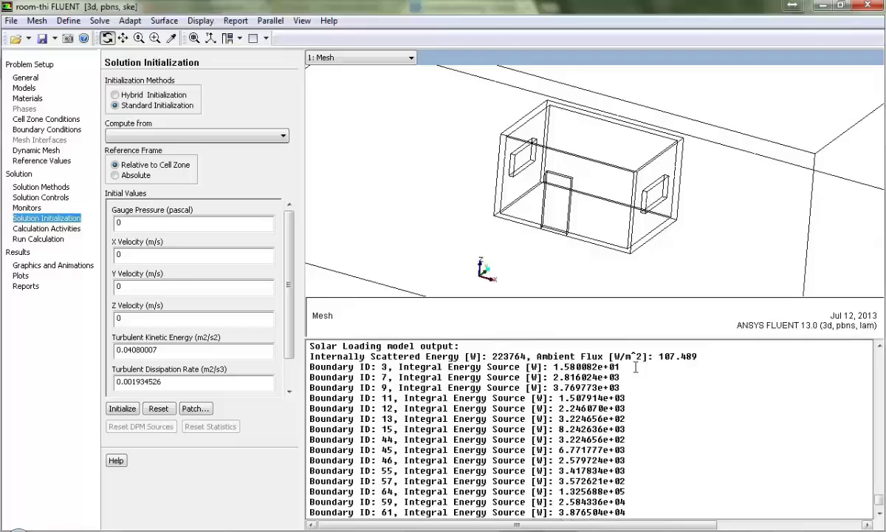
{"action": "scroll", "coordinate": [606, 359], "scroll_direction": "down", "scroll_amount": 2}
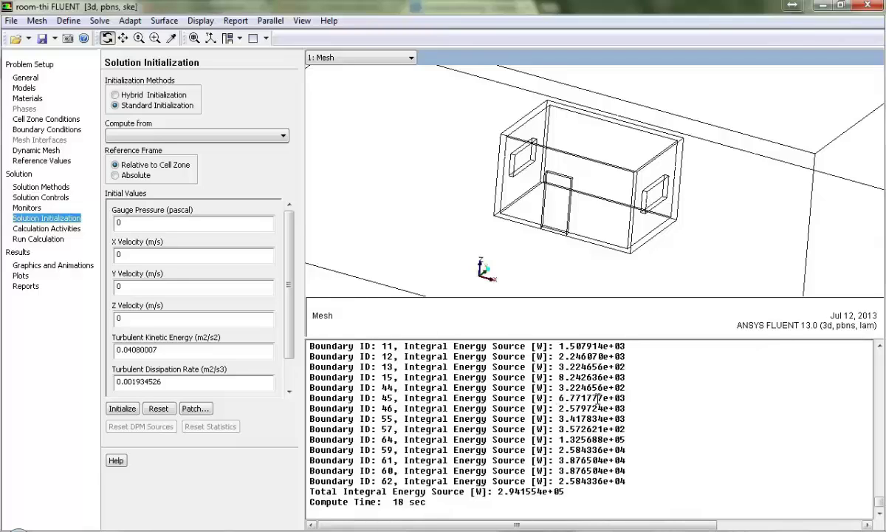
Step: Choose Wall Fluxes > Solar Heat Flux as the contour quantity
{"action": "left_click", "coordinate": [44, 265]}
{"action": "double_click", "coordinate": [121, 101]}
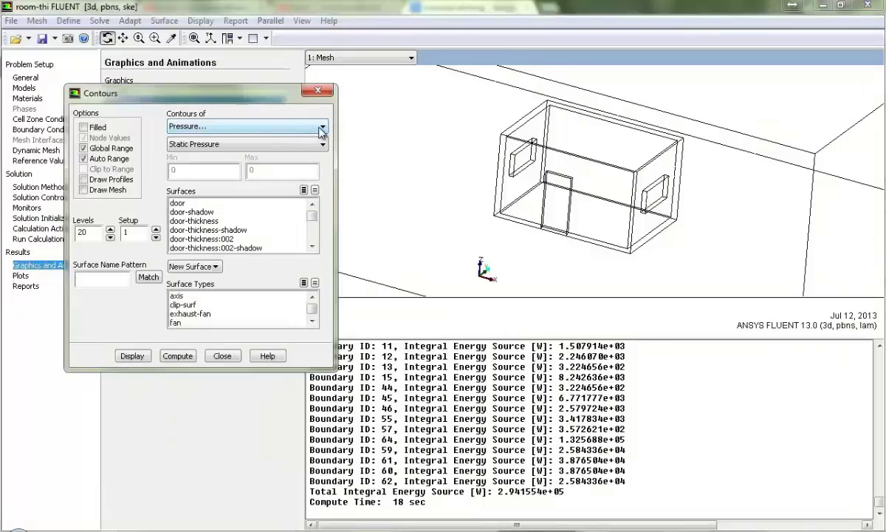
{"action": "left_click", "coordinate": [322, 127]}
{"action": "left_click", "coordinate": [210, 199]}
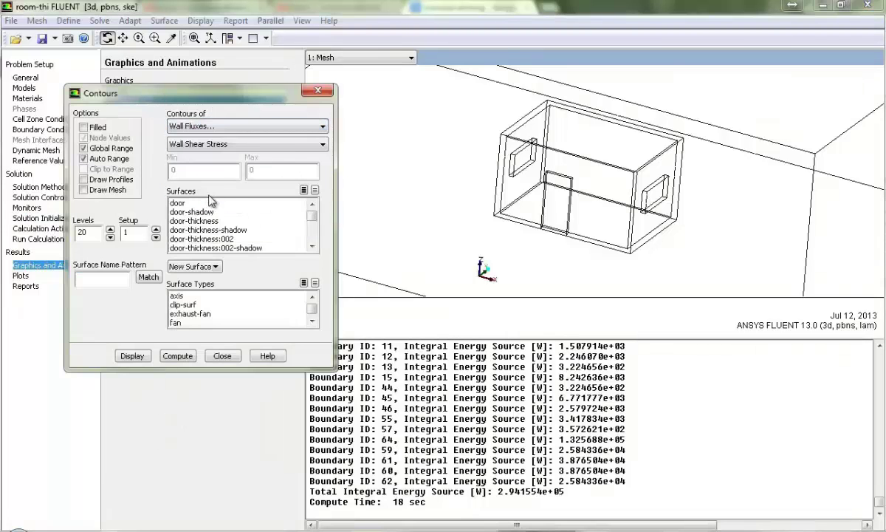
{"action": "left_click", "coordinate": [294, 145]}
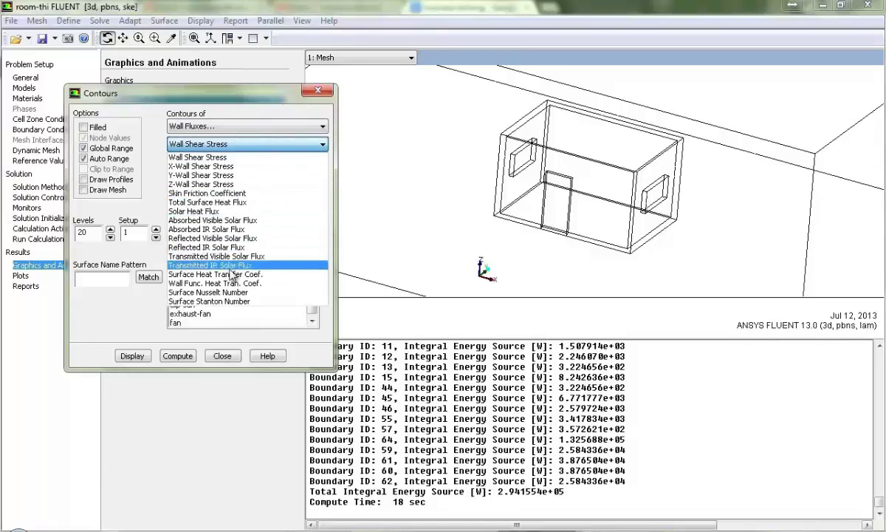
{"action": "left_click", "coordinate": [200, 213]}
Step: Plot filled solar heat flux contours on all wall surfaces with 100 levels
{"action": "left_click", "coordinate": [83, 127]}
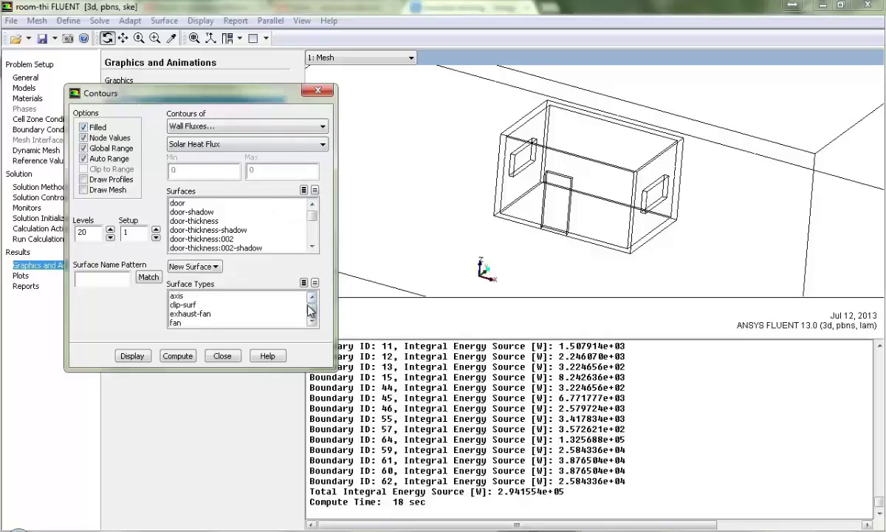
{"action": "scroll", "coordinate": [311, 309], "scroll_direction": "down", "scroll_amount": 3}
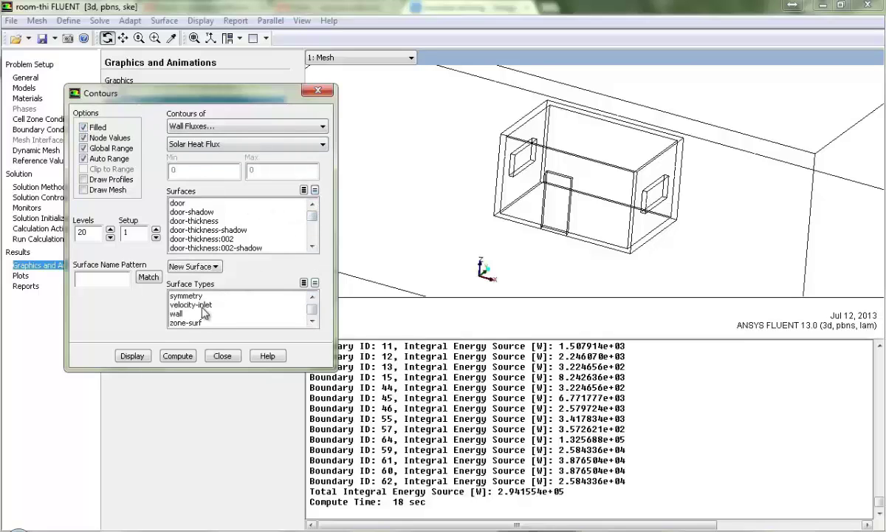
{"action": "left_click", "coordinate": [181, 313]}
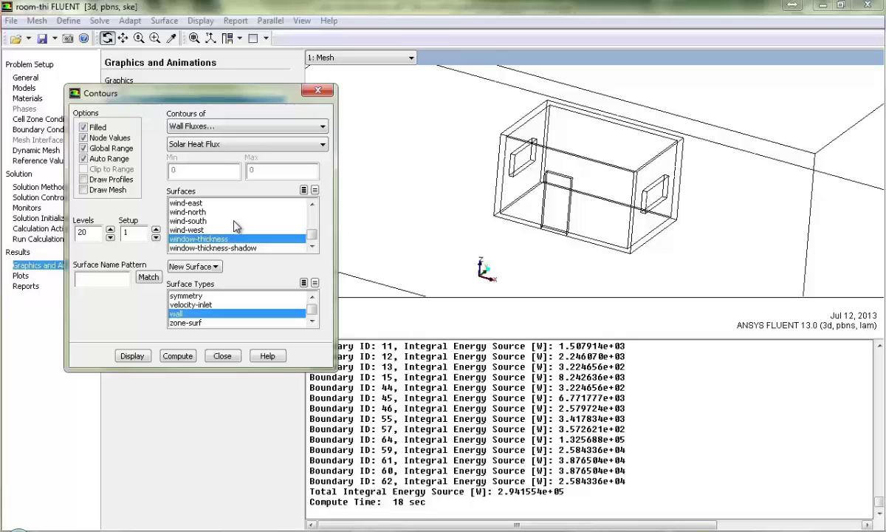
{"action": "left_click", "coordinate": [131, 357]}
{"action": "double_click", "coordinate": [83, 232]}
{"action": "type", "text": "100"}
{"action": "left_click", "coordinate": [132, 355]}
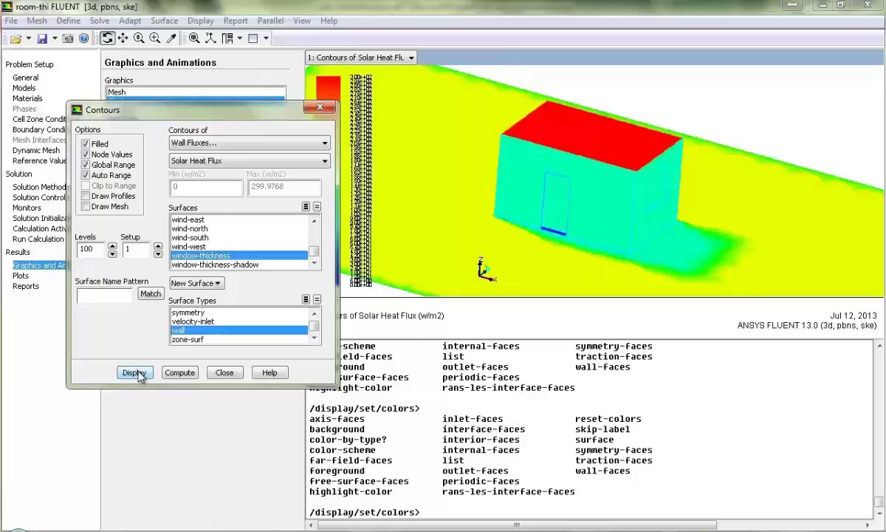
Step: Overlay the wall surfaces' outline mesh on the Solar Heat Flux contours and redraw them
{"action": "left_click", "coordinate": [87, 207]}
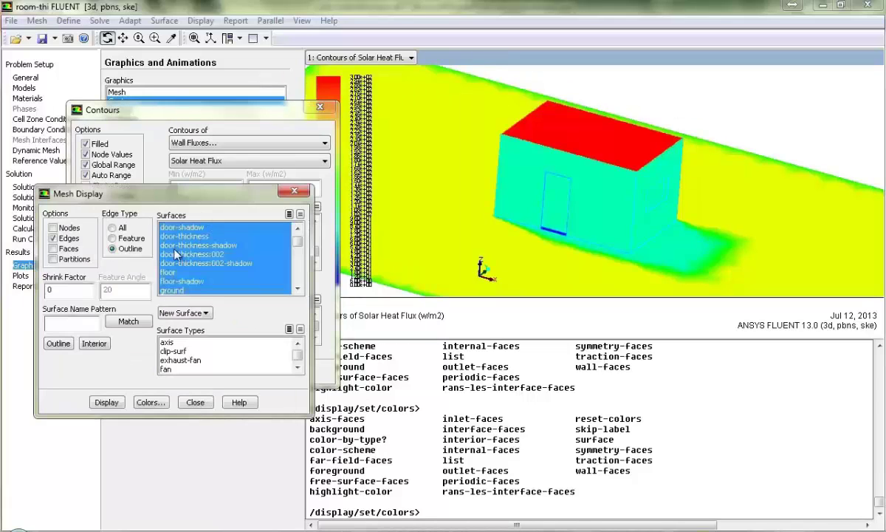
{"action": "left_click", "coordinate": [289, 214]}
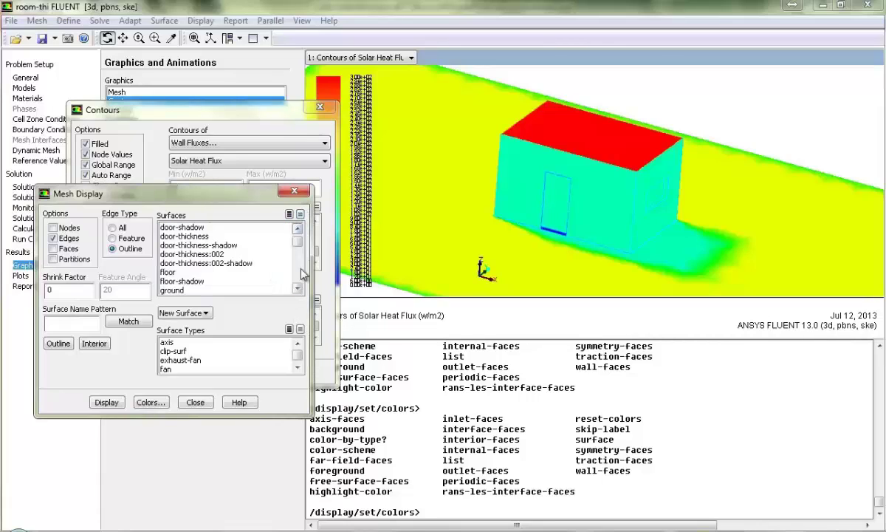
{"action": "scroll", "coordinate": [286, 225], "scroll_direction": "up", "scroll_amount": 1}
{"action": "scroll", "coordinate": [284, 347], "scroll_direction": "down", "scroll_amount": 3}
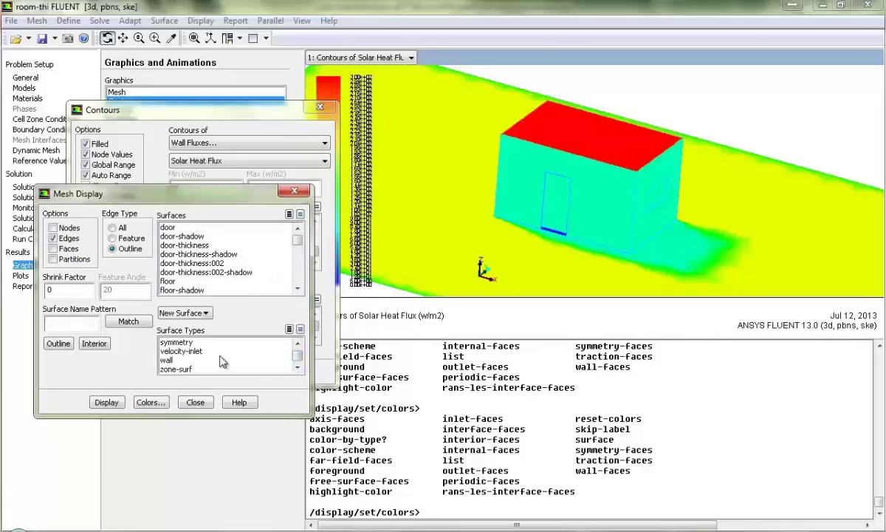
{"action": "left_click", "coordinate": [185, 360]}
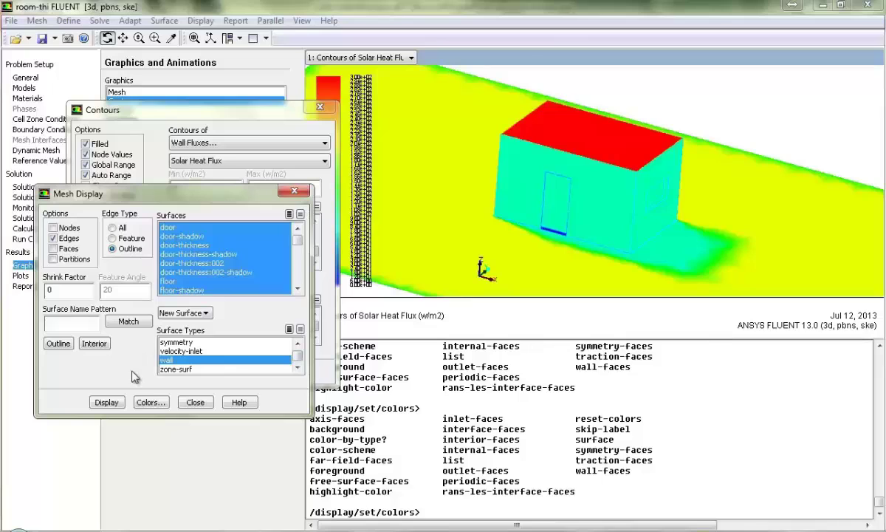
{"action": "left_click", "coordinate": [107, 402]}
{"action": "left_click", "coordinate": [199, 405]}
{"action": "left_click", "coordinate": [134, 371]}
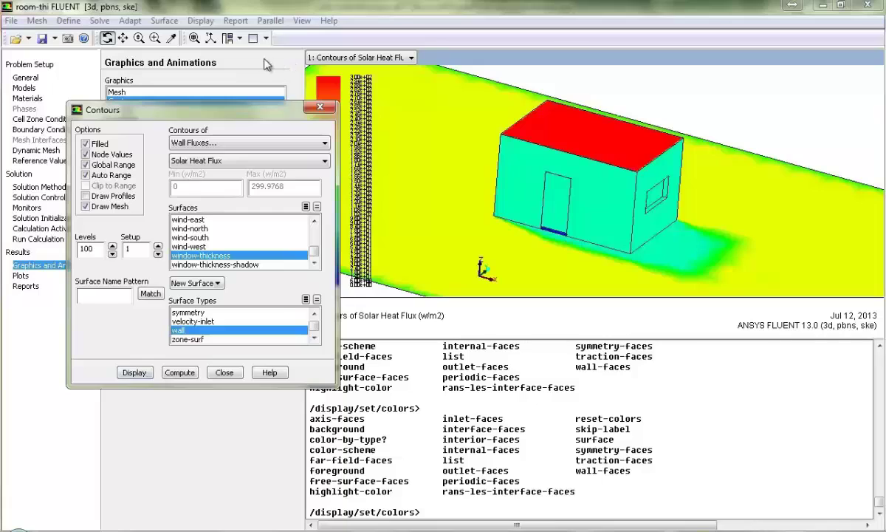
{"action": "left_click", "coordinate": [320, 107]}
Step: Hide the navigation tree and shrink the console to enlarge the contour plot
{"action": "left_click", "coordinate": [240, 38]}
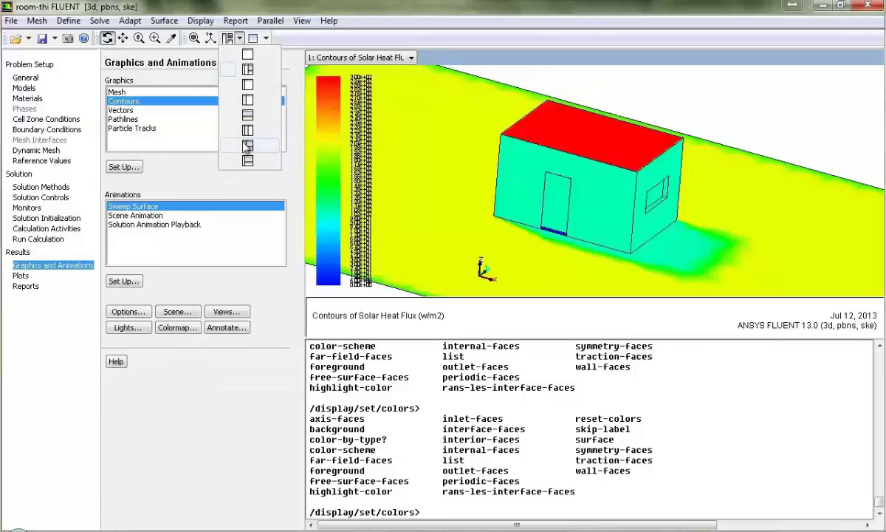
{"action": "left_click", "coordinate": [247, 145]}
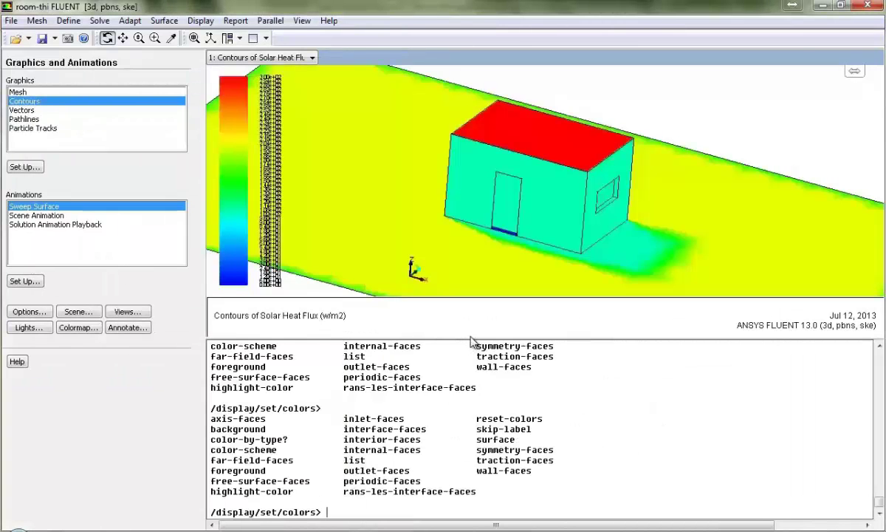
{"action": "left_click_drag", "start_coordinate": [470, 338], "coordinate": [484, 466]}
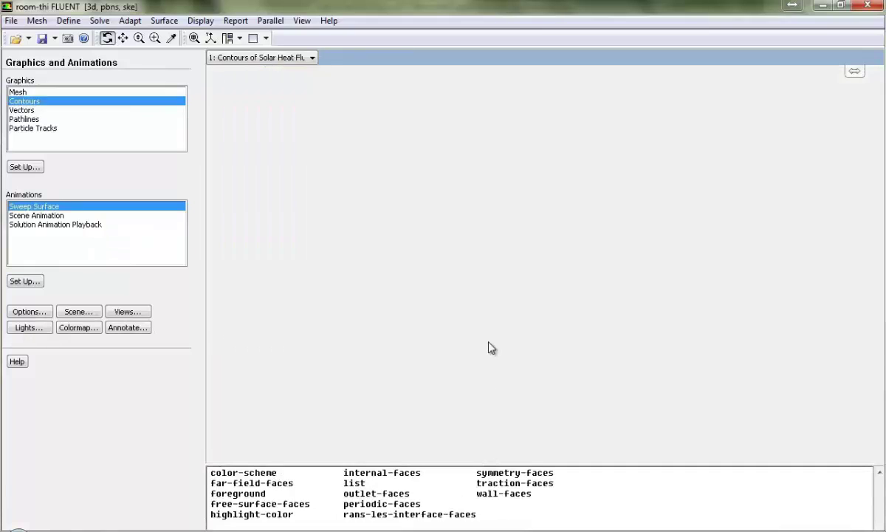
Step: Orbit the room to inspect its sunlit end wall and windows from several angles
{"action": "left_click_drag", "start_coordinate": [526, 295], "coordinate": [647, 277]}
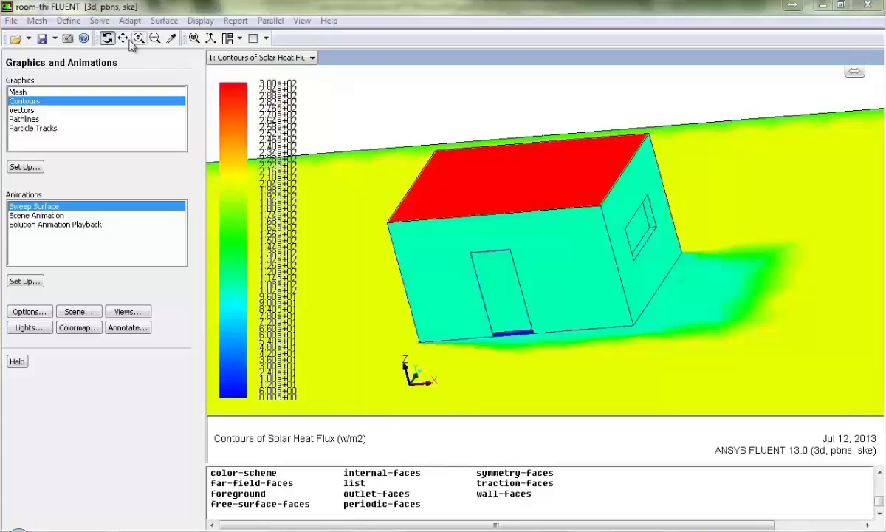
{"action": "mouse_move", "coordinate": [458, 251]}
{"action": "left_mouse_down"}
{"action": "mouse_move", "coordinate": [550, 220]}
{"action": "mouse_move", "coordinate": [633, 277]}
{"action": "left_mouse_up"}
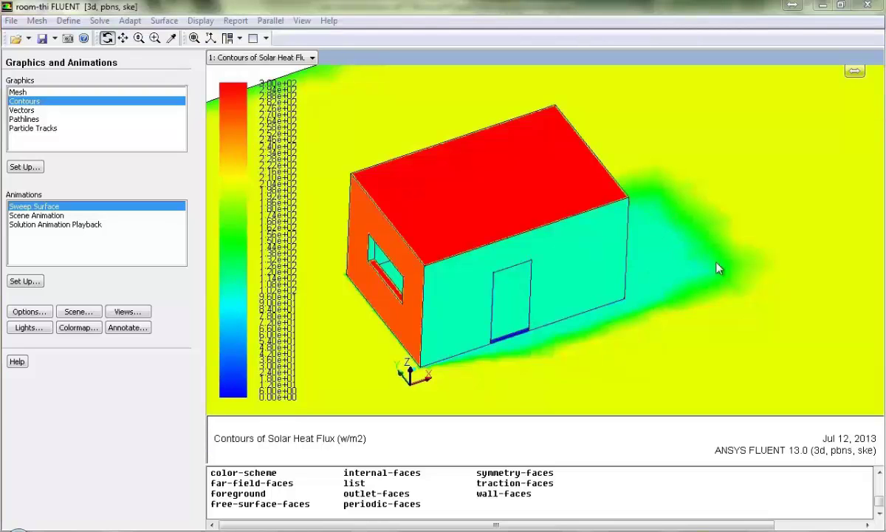
{"action": "mouse_move", "coordinate": [679, 261]}
{"action": "left_mouse_down"}
{"action": "mouse_move", "coordinate": [761, 218]}
{"action": "mouse_move", "coordinate": [799, 255]}
{"action": "left_mouse_up"}
{"action": "mouse_move", "coordinate": [517, 270]}
{"action": "left_mouse_down"}
{"action": "mouse_move", "coordinate": [680, 265]}
{"action": "mouse_move", "coordinate": [688, 300]}
{"action": "left_mouse_up"}
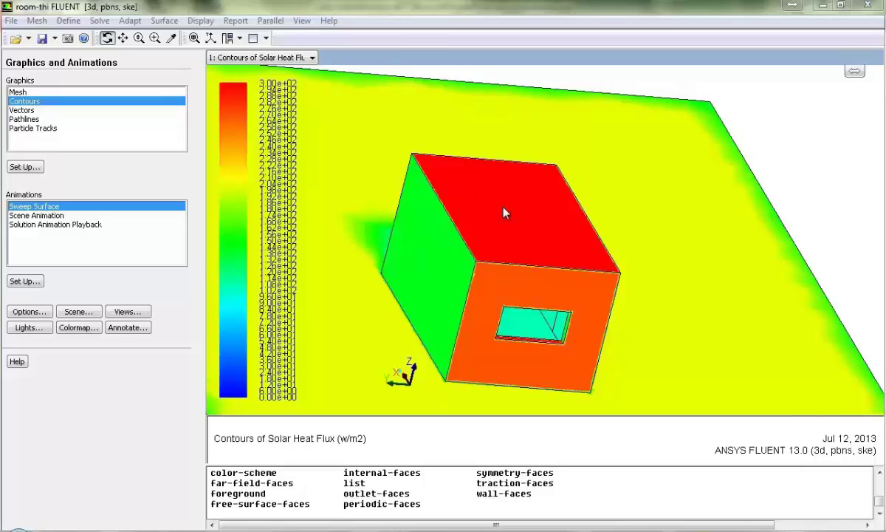
{"action": "mouse_move", "coordinate": [443, 262]}
{"action": "left_mouse_down"}
{"action": "mouse_move", "coordinate": [440, 300]}
{"action": "mouse_move", "coordinate": [396, 273]}
{"action": "mouse_move", "coordinate": [317, 282]}
{"action": "mouse_move", "coordinate": [565, 268]}
{"action": "left_mouse_up"}
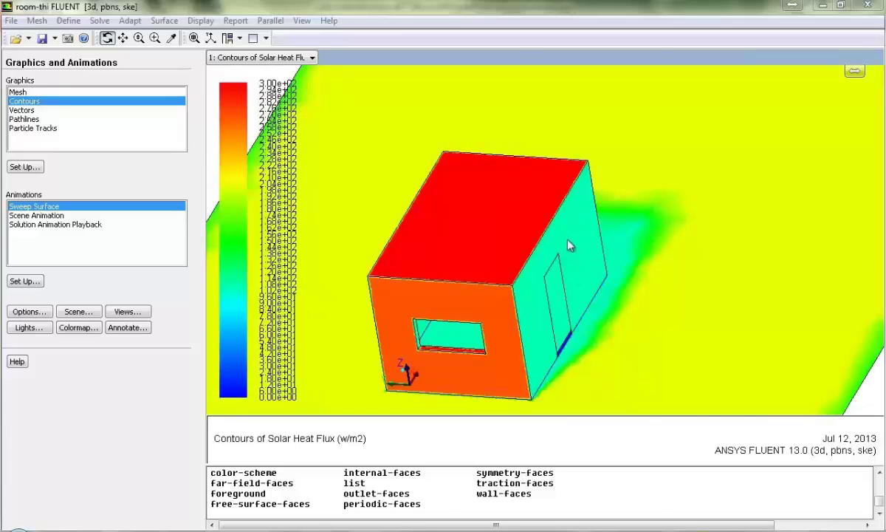
{"action": "mouse_move", "coordinate": [584, 249]}
{"action": "left_mouse_down"}
{"action": "mouse_move", "coordinate": [524, 257]}
{"action": "mouse_move", "coordinate": [619, 237]}
{"action": "mouse_move", "coordinate": [570, 244]}
{"action": "left_mouse_up"}
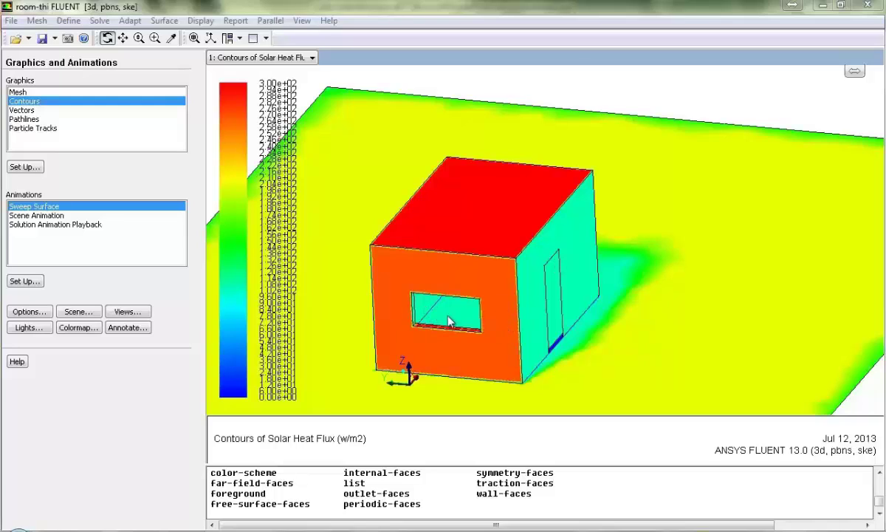
{"action": "left_click_drag", "start_coordinate": [585, 291], "coordinate": [615, 288]}
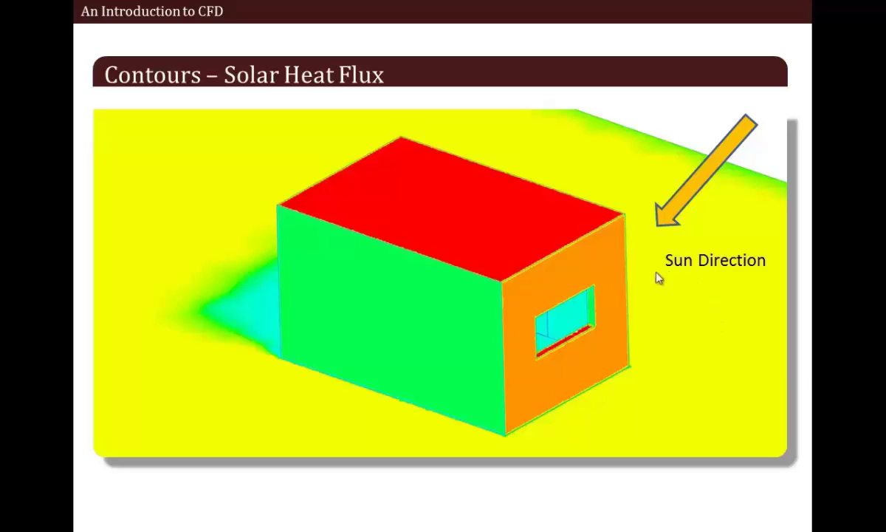
Step: Advance the slide through the room views and interior cutaway, then return to FLUENT
{"action": "left_click", "coordinate": [524, 268]}
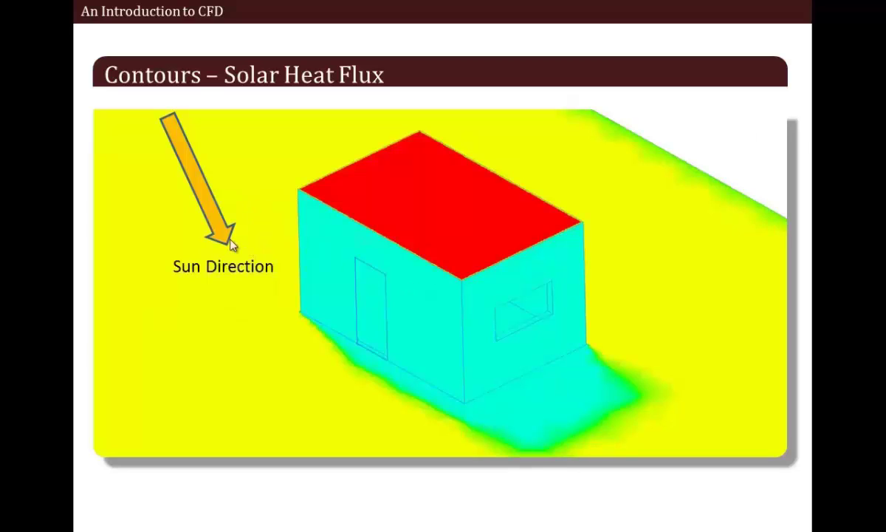
{"action": "left_click", "coordinate": [631, 356]}
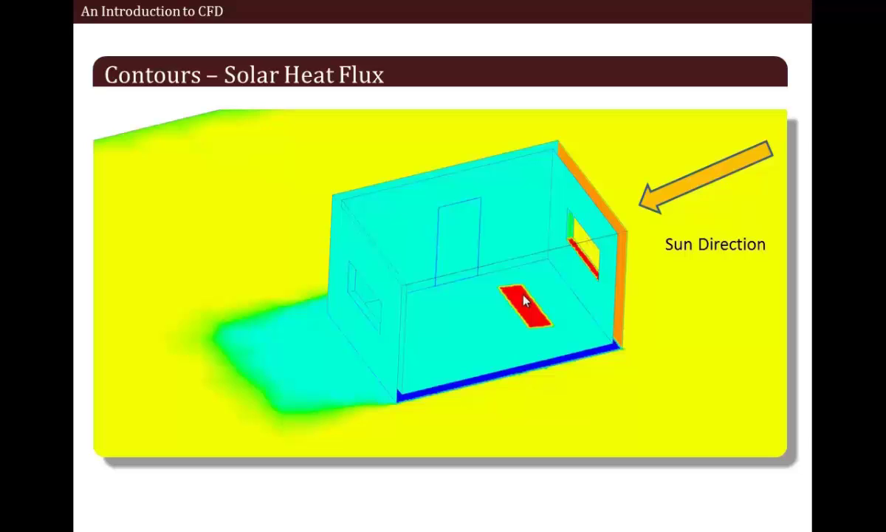
{"action": "key", "text": "alt+Tab"}
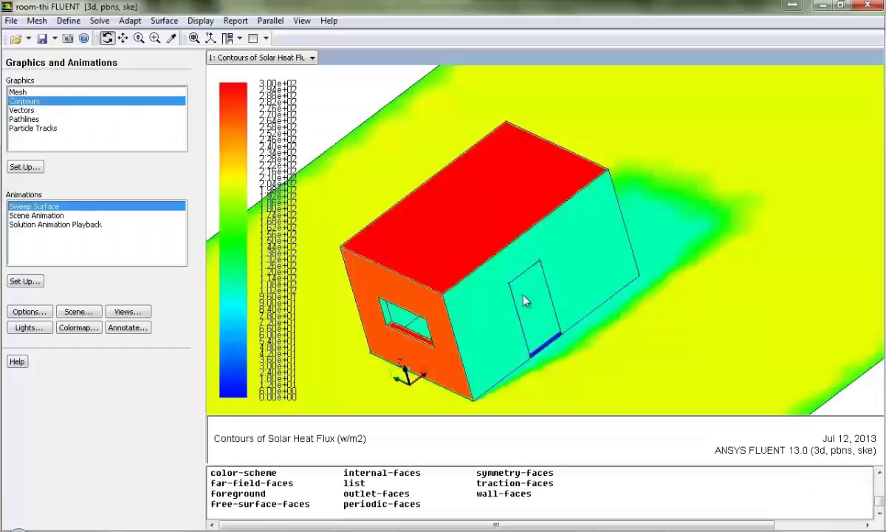
Step: Restore the navigation tree and start the calculation with 1000 iterations
{"action": "left_click", "coordinate": [239, 38]}
{"action": "left_click", "coordinate": [247, 70]}
{"action": "left_click", "coordinate": [39, 238]}
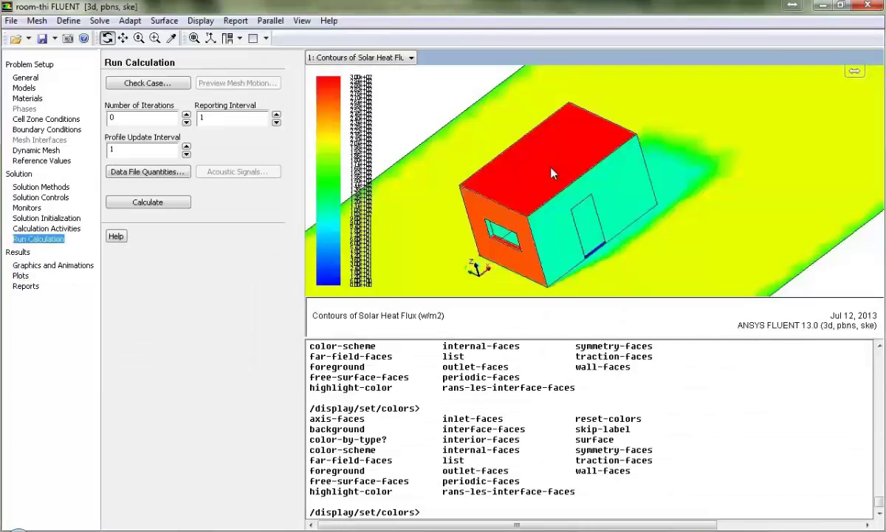
{"action": "double_click", "coordinate": [140, 117]}
{"action": "type", "text": "1000"}
{"action": "left_click", "coordinate": [155, 206]}
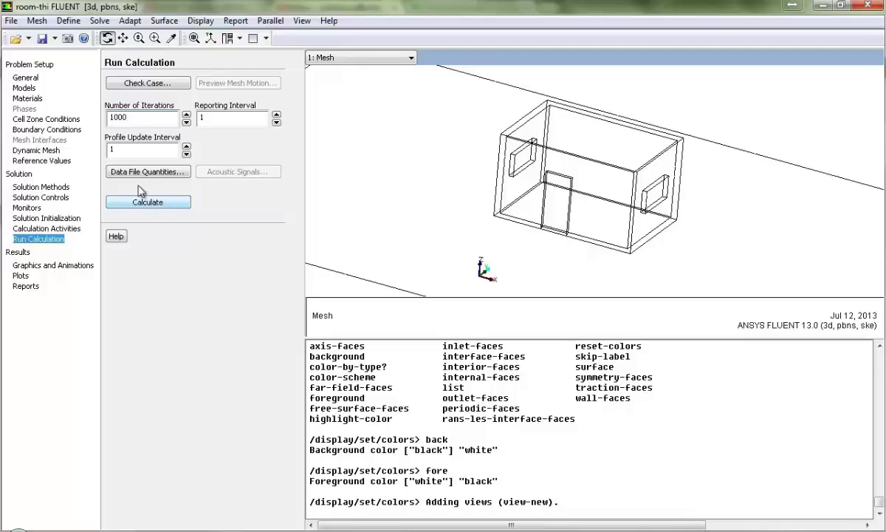
Step: Read the room-thickness-outside-air-800.dat results data file
{"action": "left_click", "coordinate": [11, 20]}
{"action": "mouse_move", "coordinate": [32, 37]}
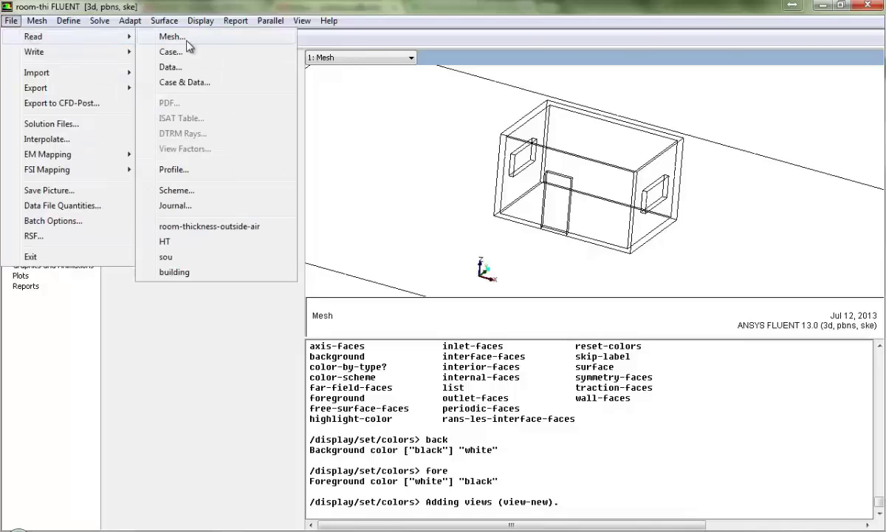
{"action": "left_click", "coordinate": [198, 70]}
{"action": "left_click", "coordinate": [402, 214]}
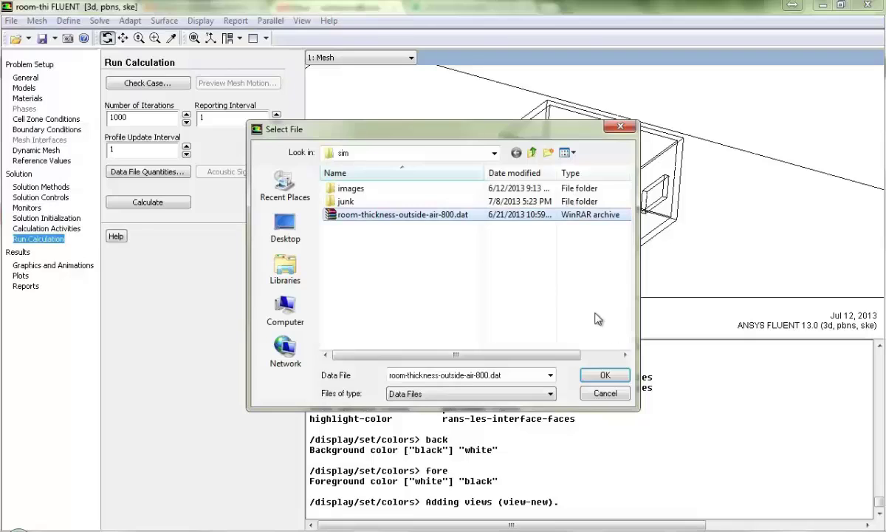
{"action": "left_click", "coordinate": [604, 375]}
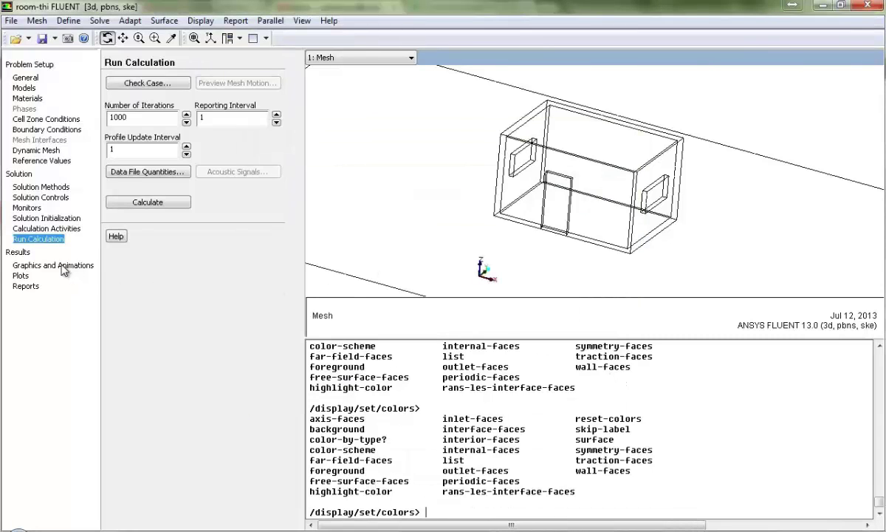
Step: Compute Mass Flow Rate through the velocity-inlet and pressure-outlet wind boundaries (net 0.2541809 kg/s)
{"action": "left_click", "coordinate": [26, 285]}
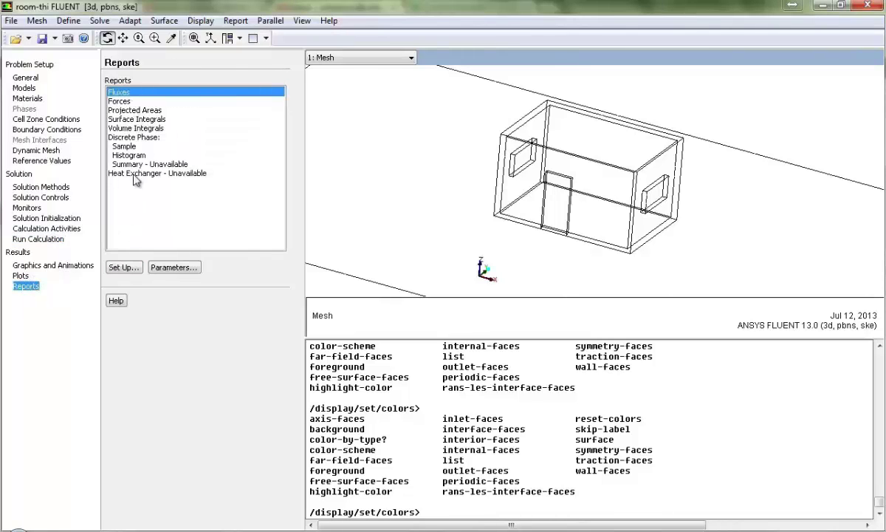
{"action": "left_click", "coordinate": [122, 267]}
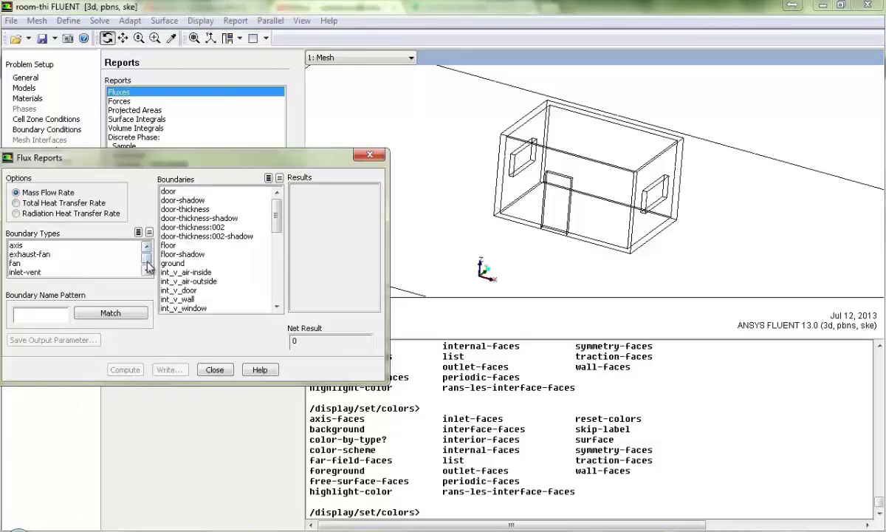
{"action": "scroll", "coordinate": [144, 260], "scroll_direction": "down", "scroll_amount": 5}
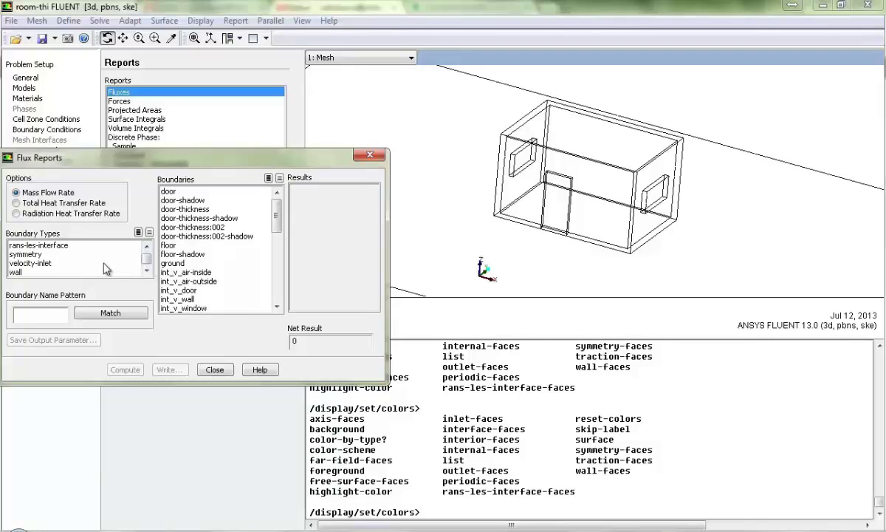
{"action": "left_click", "coordinate": [36, 266]}
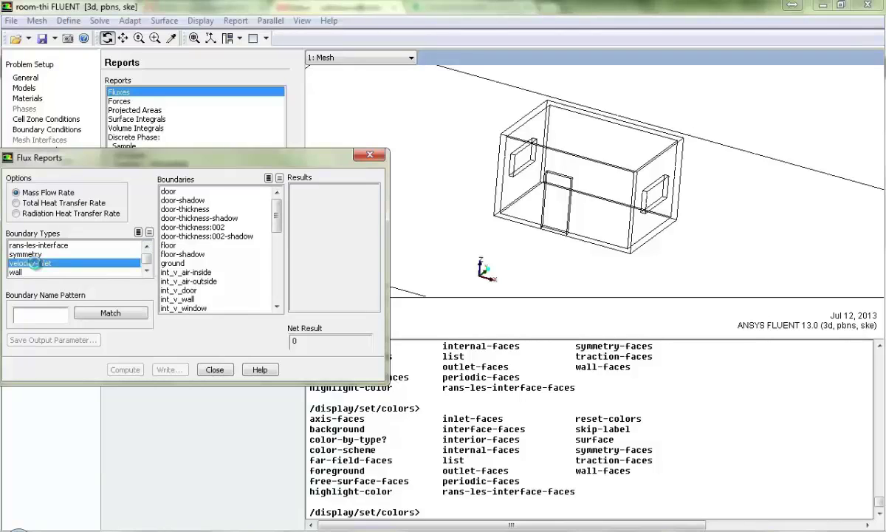
{"action": "left_click", "coordinate": [146, 248]}
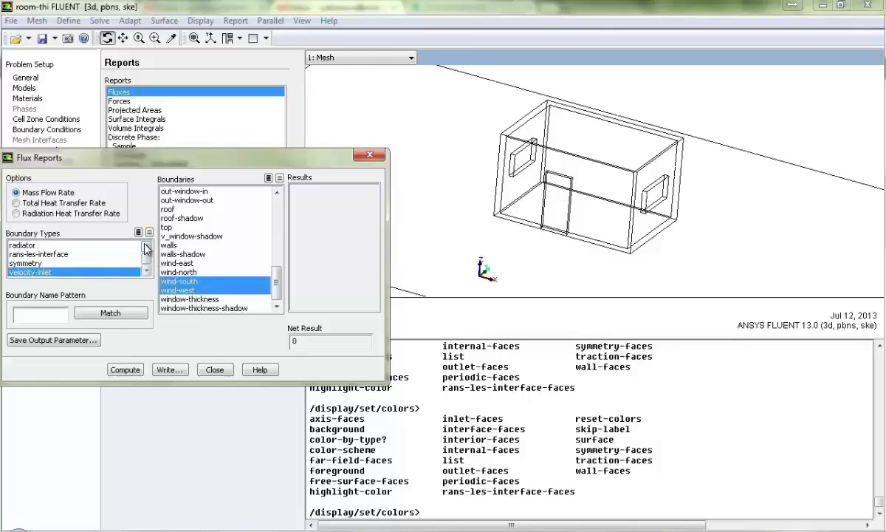
{"action": "left_click", "coordinate": [146, 249]}
{"action": "left_click", "coordinate": [146, 248]}
{"action": "left_click", "coordinate": [36, 254]}
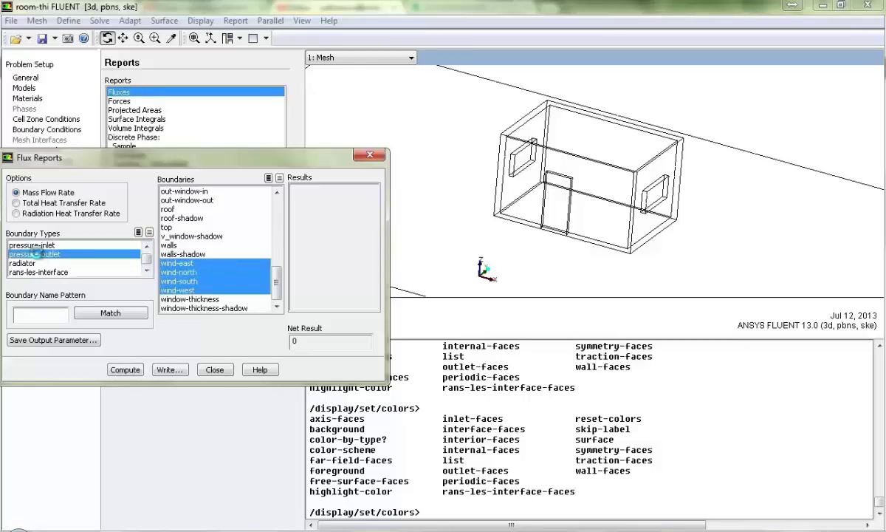
{"action": "left_click", "coordinate": [124, 376]}
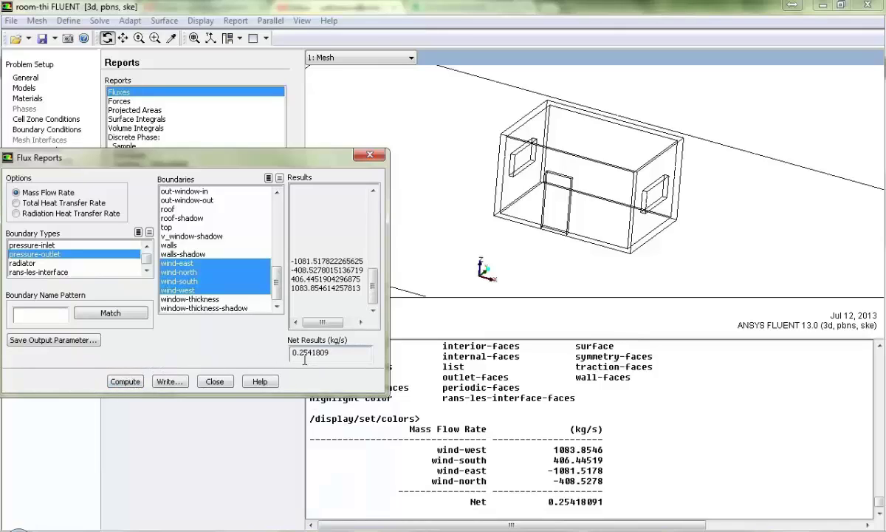
{"action": "left_click", "coordinate": [230, 383]}
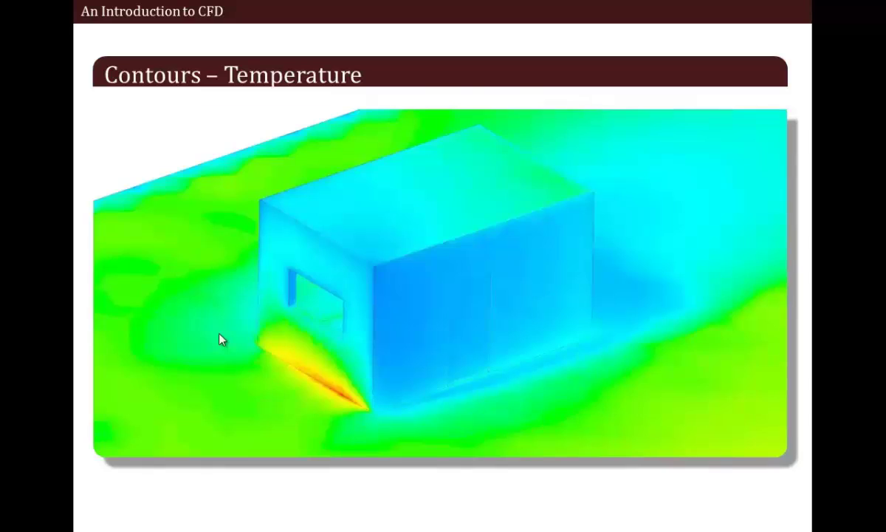
Step: Advance the slideshow to the 'Contours – Temperature at Central Plane' slide
{"action": "key", "text": "Right"}
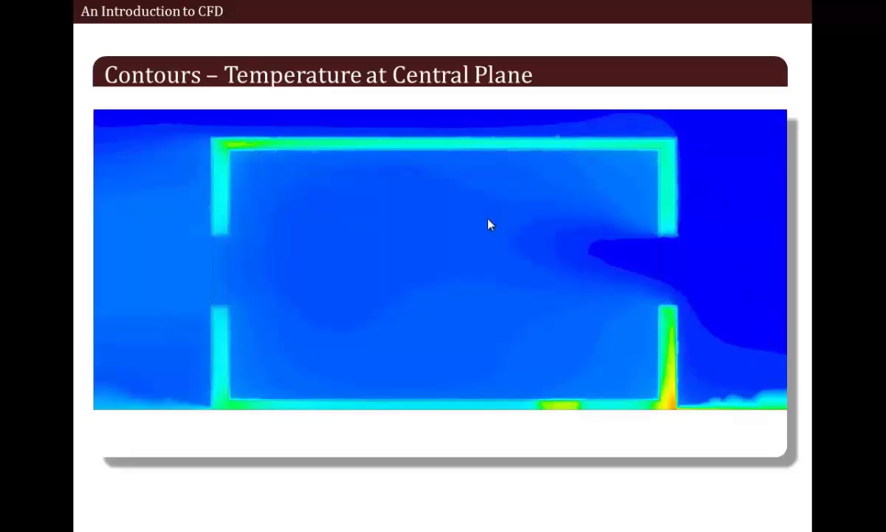
Step: Reveal the wider central-plane temperature view, then advance to the 'Contours – Velocity at Central Plane' slide
{"action": "key", "text": "Right"}
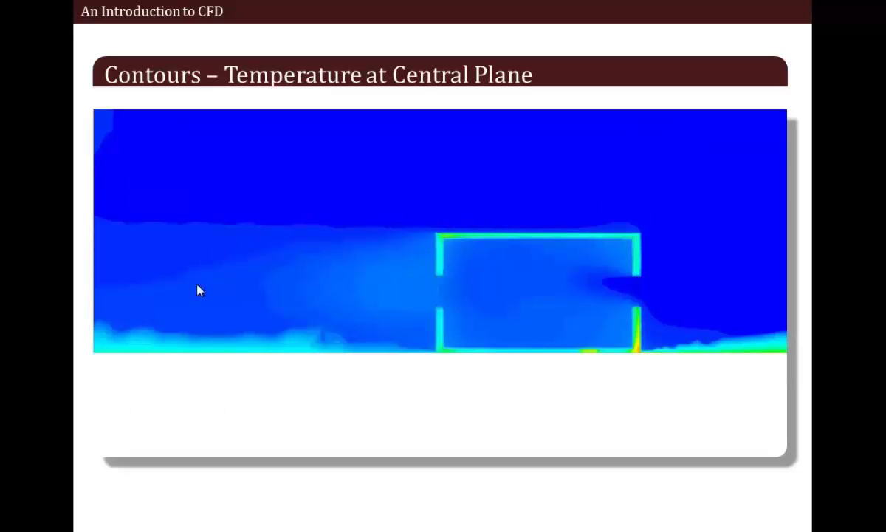
{"action": "left_click", "coordinate": [433, 269]}
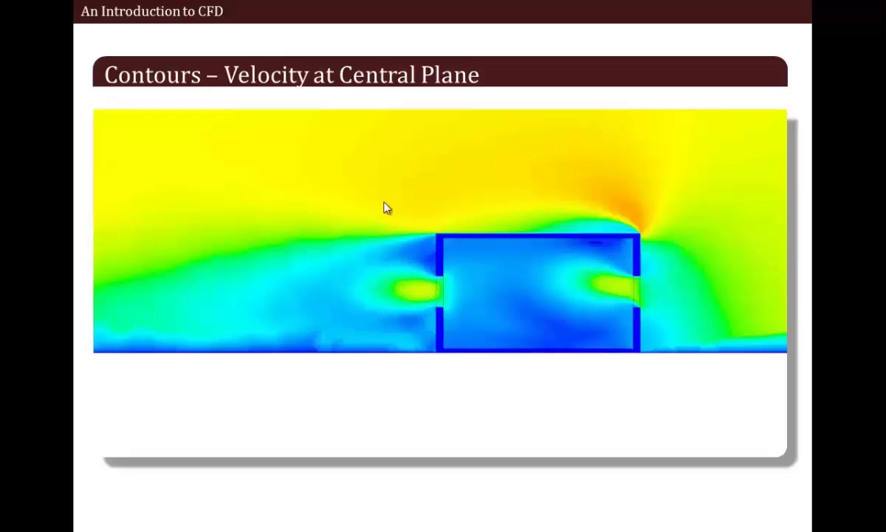
Step: Advance to the 'Contours – Z(Vertical) Velocity at Central Plane' slide
{"action": "left_click", "coordinate": [633, 284]}
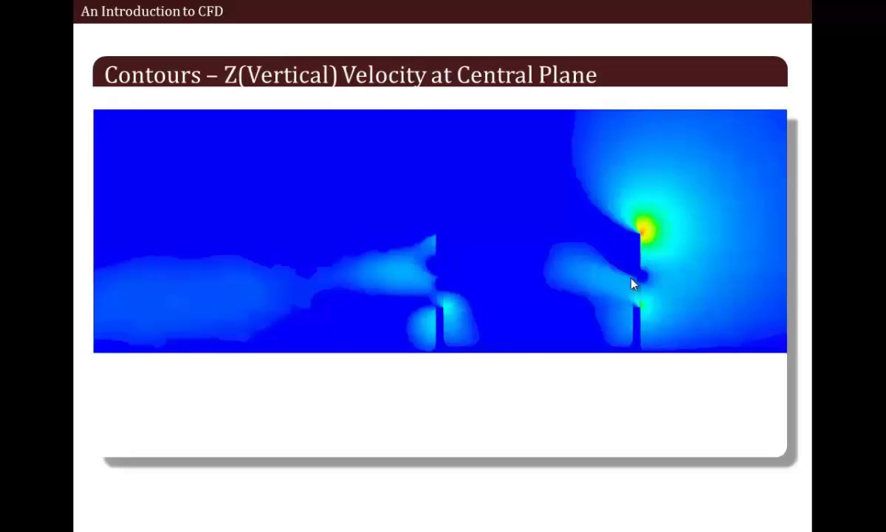